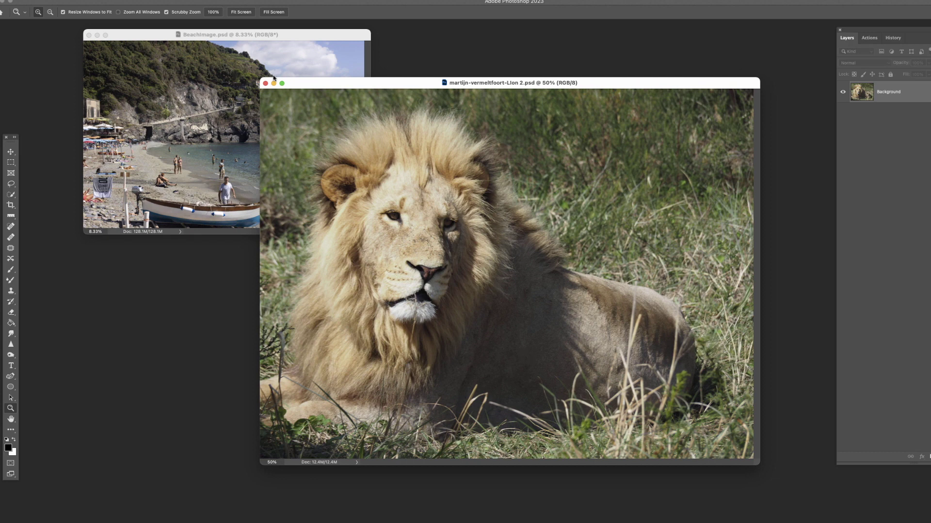
Reposition the beach and lion image windows so both stay visible, with the lion image active in front.
{"action": "left_click_drag", "start_coordinate": [236, 35], "coordinate": [206, 33]}
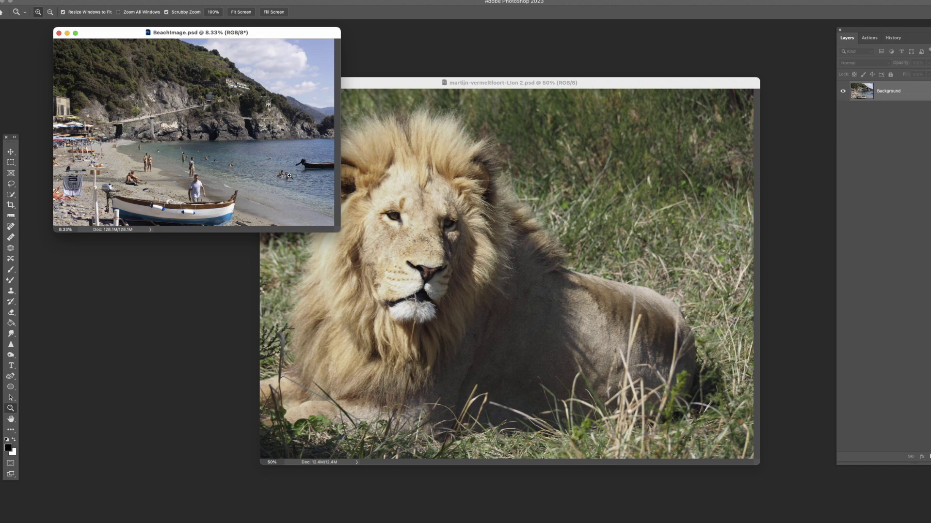
{"action": "left_click_drag", "start_coordinate": [409, 84], "coordinate": [358, 78]}
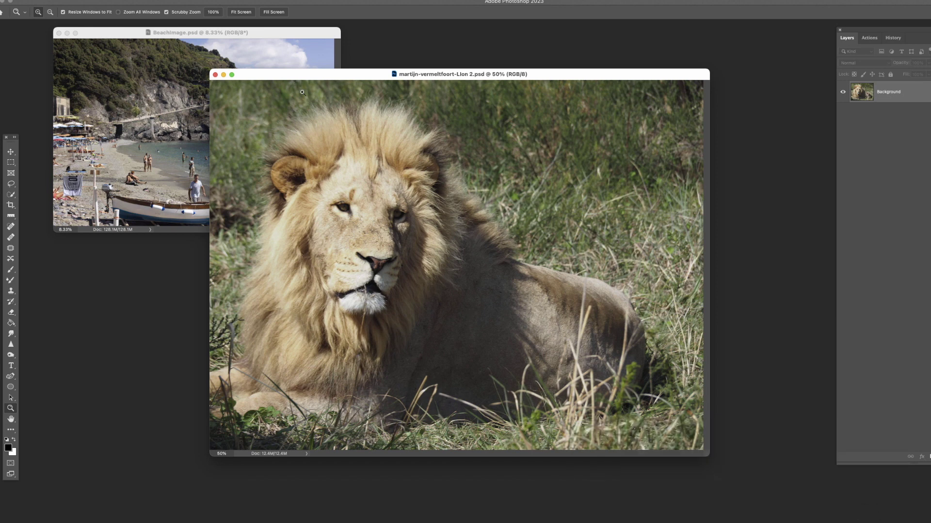
{"action": "left_click_drag", "start_coordinate": [313, 79], "coordinate": [313, 87]}
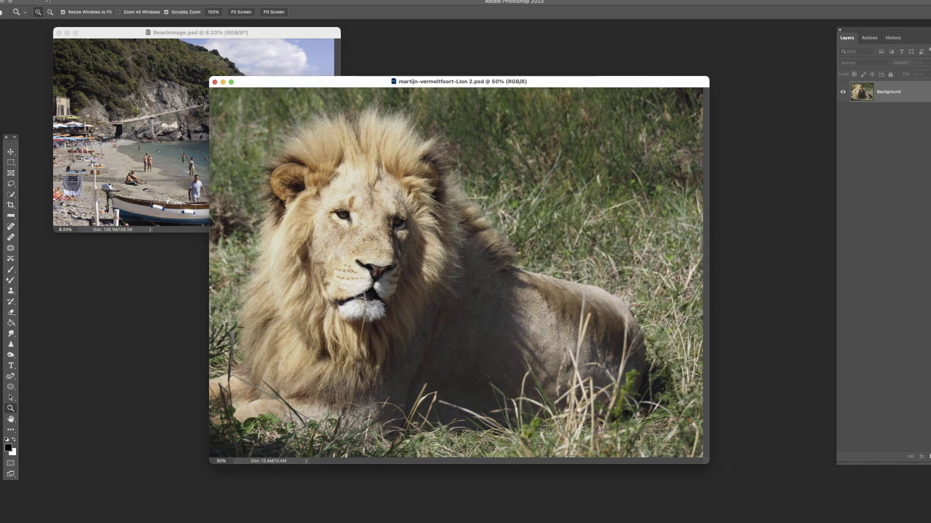
Send the lion image to the Topaz Photo AI filter.
{"action": "left_click", "coordinate": [175, 0]}
{"action": "mouse_move", "coordinate": [242, 187]}
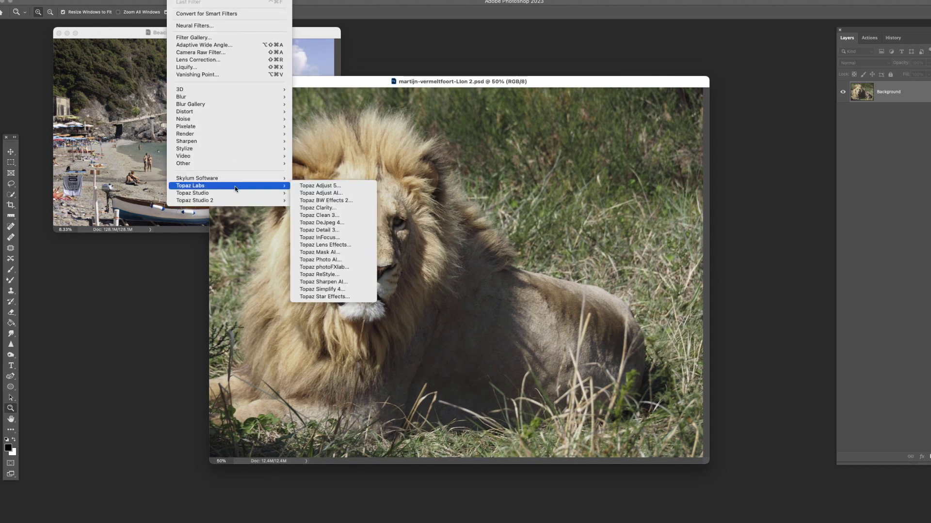
{"action": "left_click", "coordinate": [334, 250]}
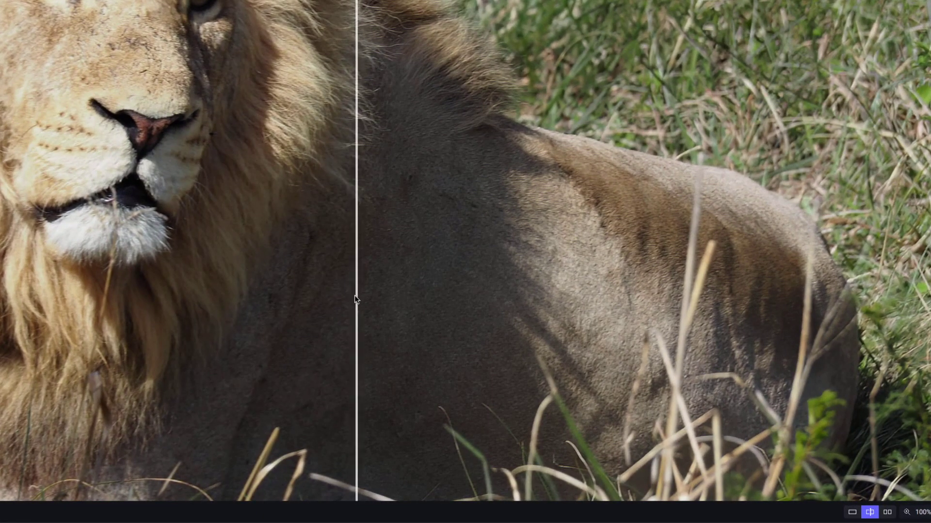
Compare the original and denoised lion in both the split view and the side-by-side view, ending in split view.
{"action": "left_click_drag", "start_coordinate": [354, 296], "coordinate": [392, 283]}
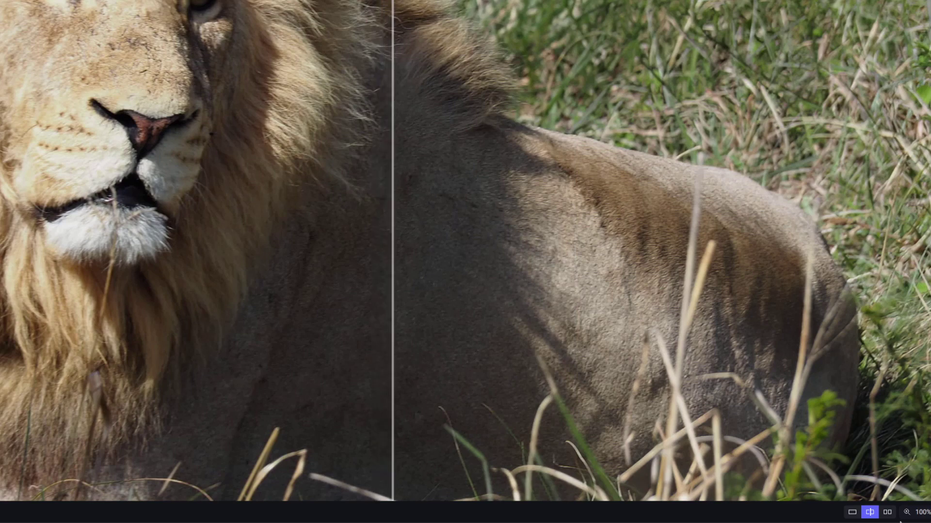
{"action": "left_click", "coordinate": [887, 513]}
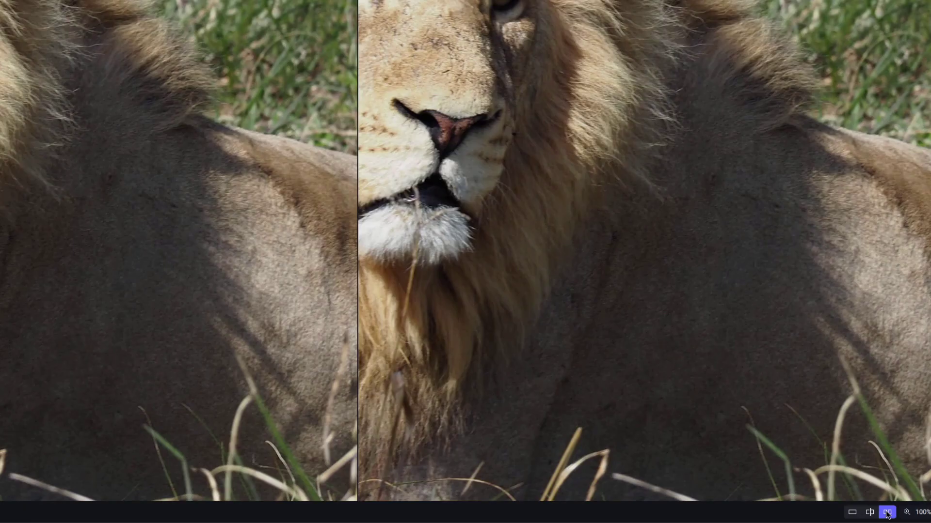
{"action": "left_click_drag", "start_coordinate": [614, 308], "coordinate": [850, 249]}
{"action": "left_click", "coordinate": [870, 512]}
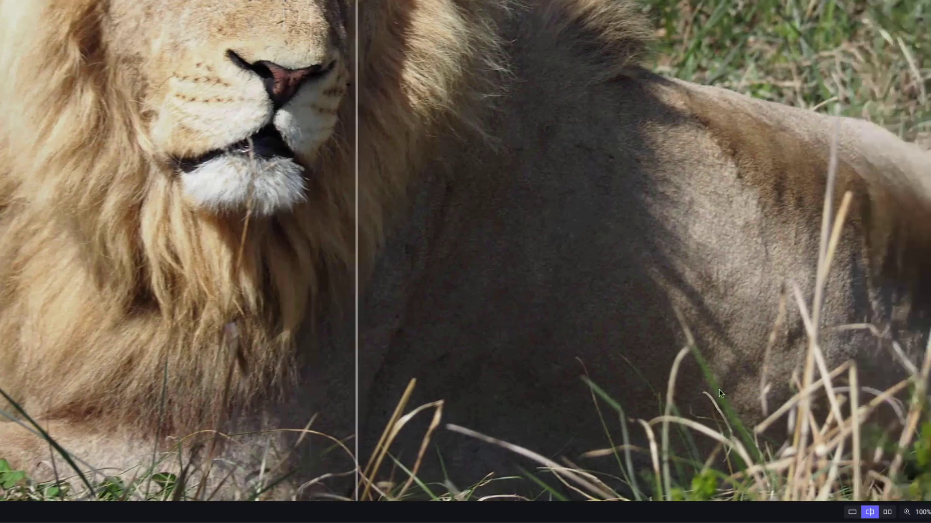
{"action": "left_click_drag", "start_coordinate": [358, 212], "coordinate": [529, 218]}
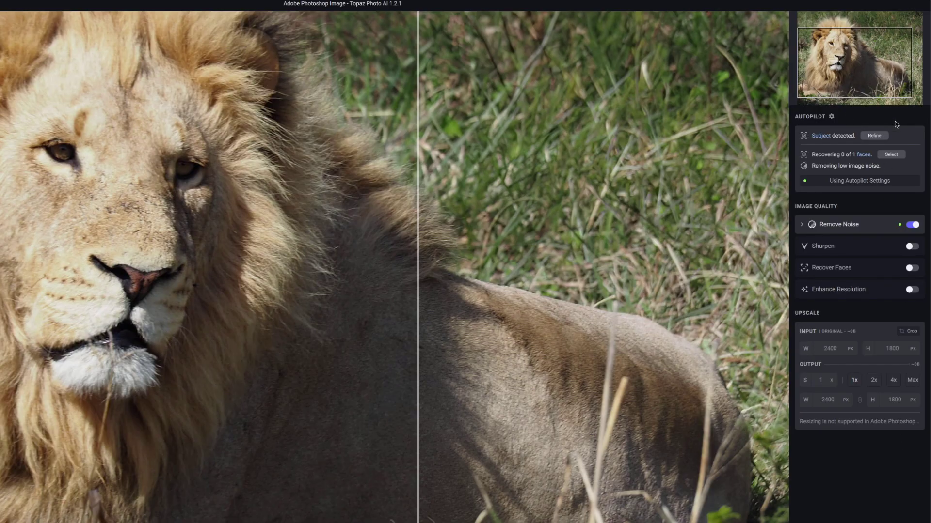
Review the Autopilot detections and the Remove Noise settings, comparing the noise reduction across the lion's face and mane in split view.
{"action": "scroll", "coordinate": [252, 223], "scroll_direction": "up", "scroll_amount": 2}
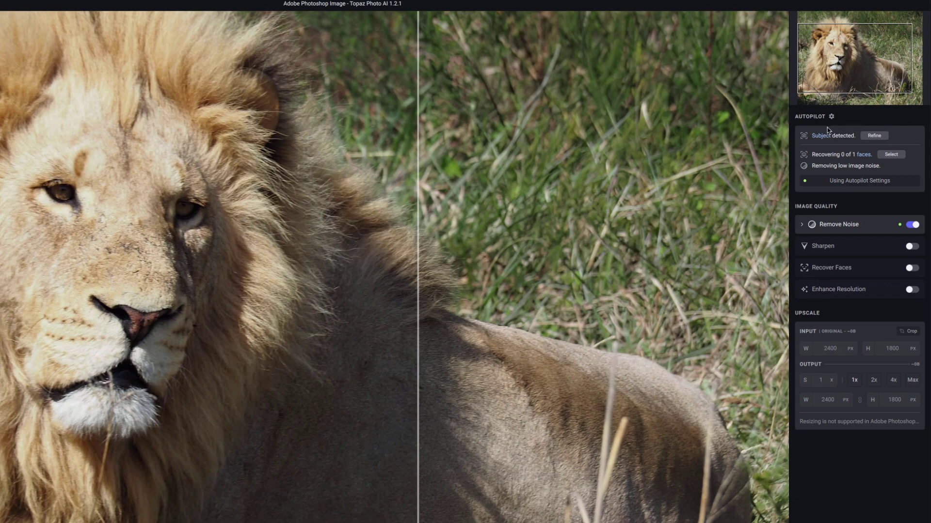
{"action": "mouse_move", "coordinate": [824, 136]}
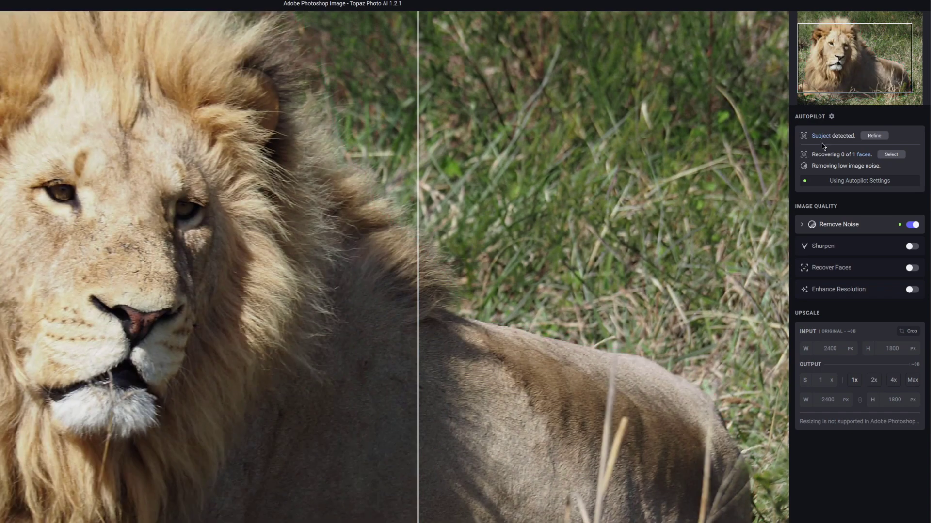
{"action": "mouse_move", "coordinate": [865, 154]}
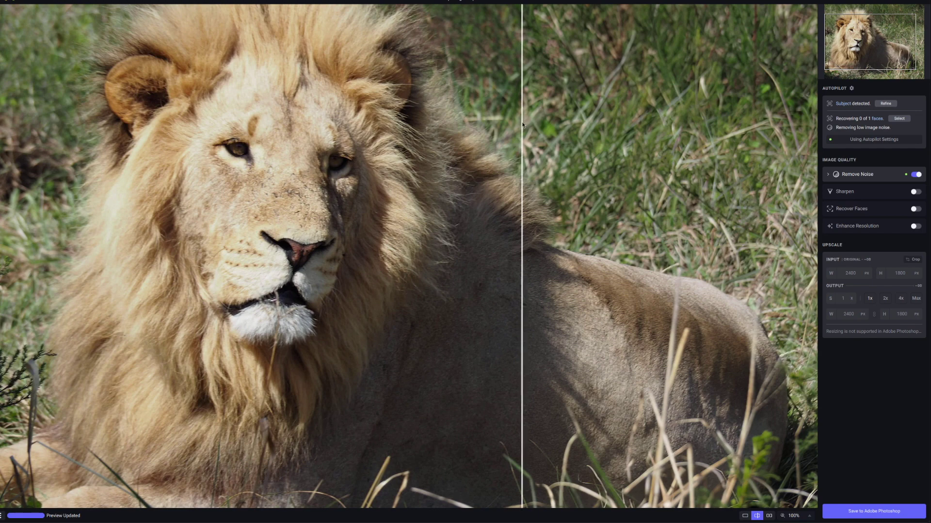
{"action": "left_click_drag", "start_coordinate": [522, 116], "coordinate": [106, 103]}
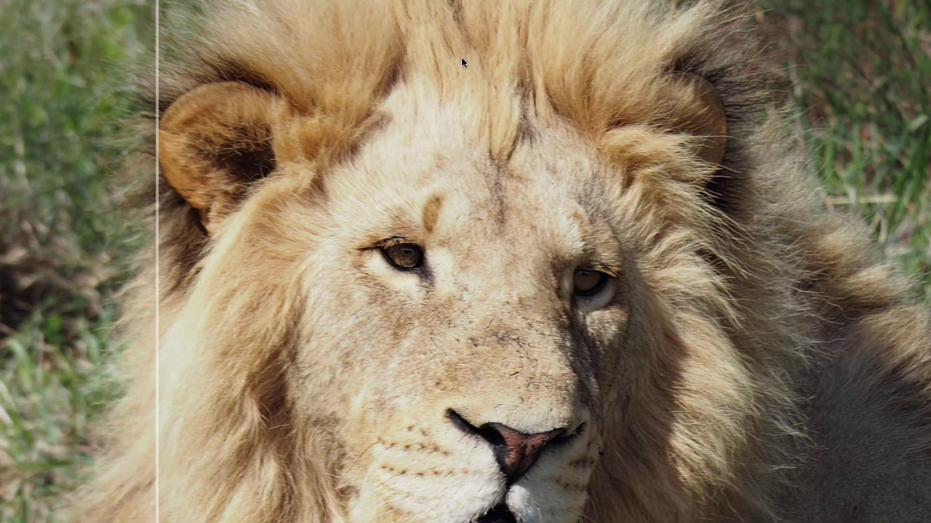
{"action": "left_click_drag", "start_coordinate": [154, 197], "coordinate": [415, 228]}
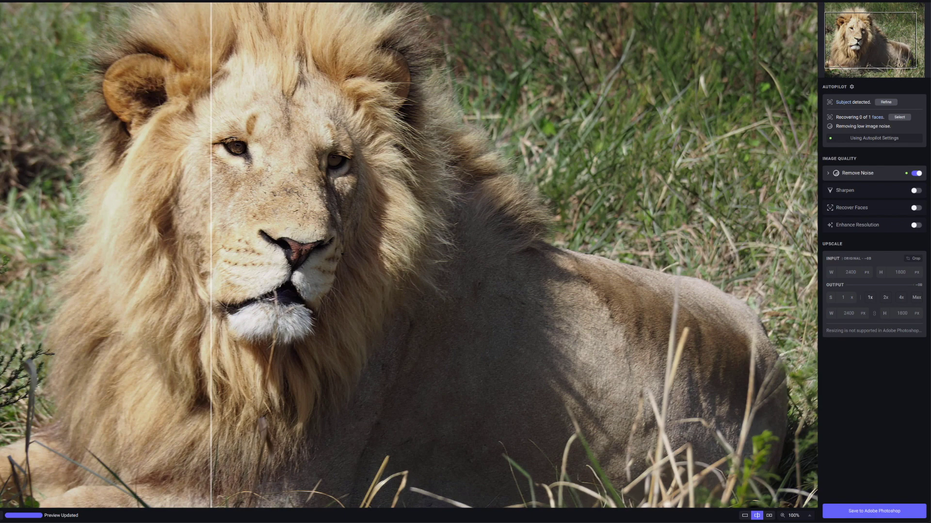
{"action": "left_click", "coordinate": [828, 173]}
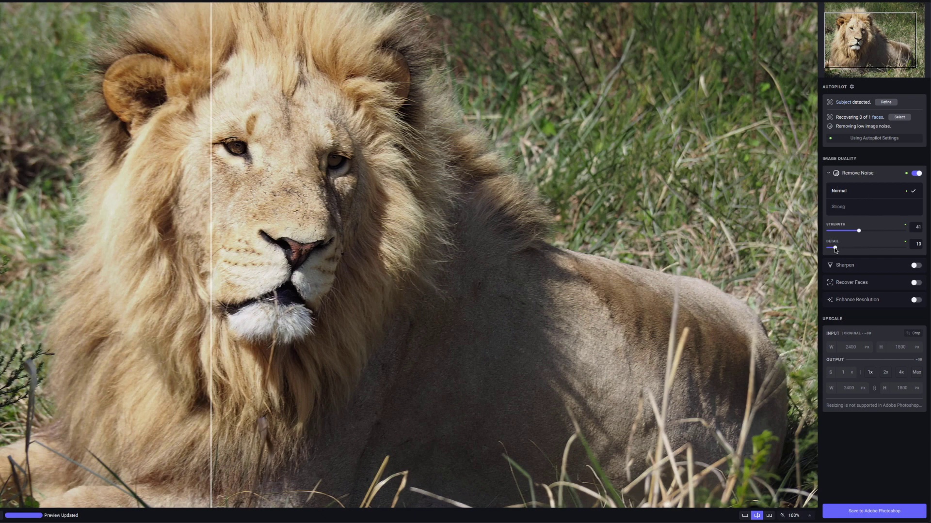
{"action": "left_click_drag", "start_coordinate": [213, 162], "coordinate": [180, 159]}
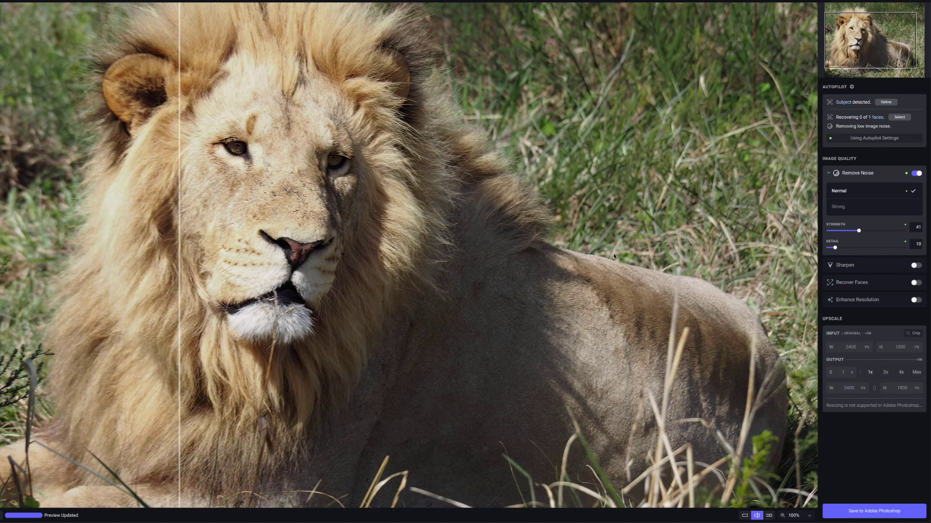
Try Standard sharpening on the lion with strength 16 and clarity 16, and compare it with the original.
{"action": "left_click", "coordinate": [848, 265]}
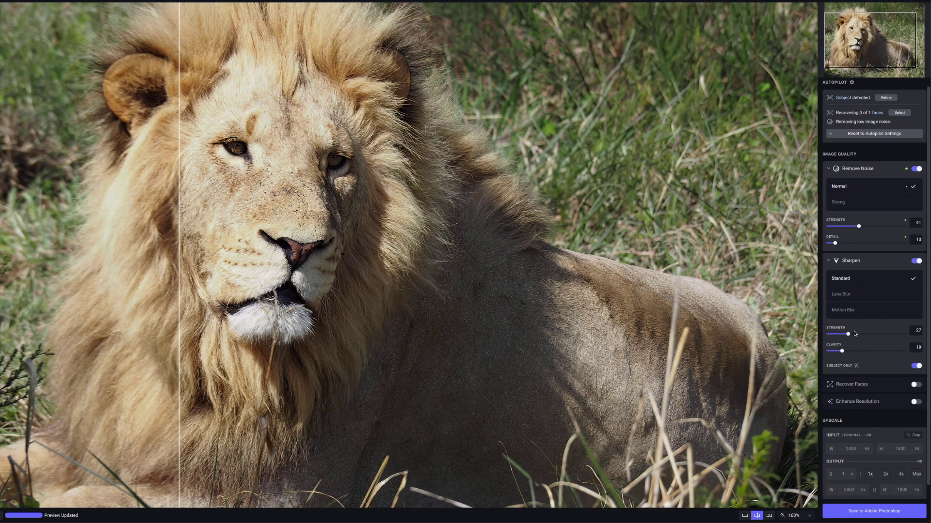
{"action": "left_click_drag", "start_coordinate": [849, 335], "coordinate": [839, 334]}
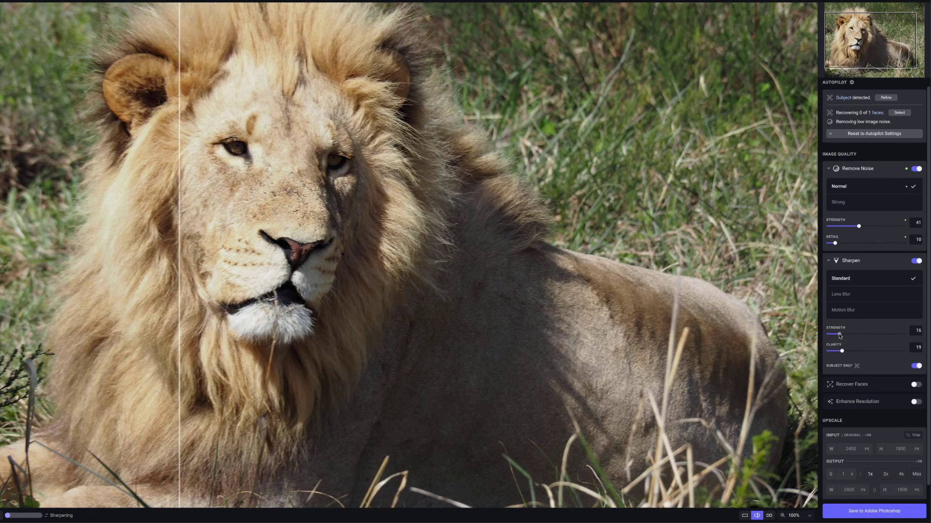
{"action": "left_click_drag", "start_coordinate": [842, 350], "coordinate": [840, 353]}
{"action": "mouse_move", "coordinate": [178, 190]}
{"action": "left_mouse_down"}
{"action": "mouse_move", "coordinate": [430, 188]}
{"action": "mouse_move", "coordinate": [109, 184]}
{"action": "mouse_move", "coordinate": [353, 194]}
{"action": "mouse_move", "coordinate": [187, 199]}
{"action": "mouse_move", "coordinate": [319, 207]}
{"action": "mouse_move", "coordinate": [162, 194]}
{"action": "mouse_move", "coordinate": [233, 196]}
{"action": "mouse_move", "coordinate": [179, 198]}
{"action": "left_mouse_up"}
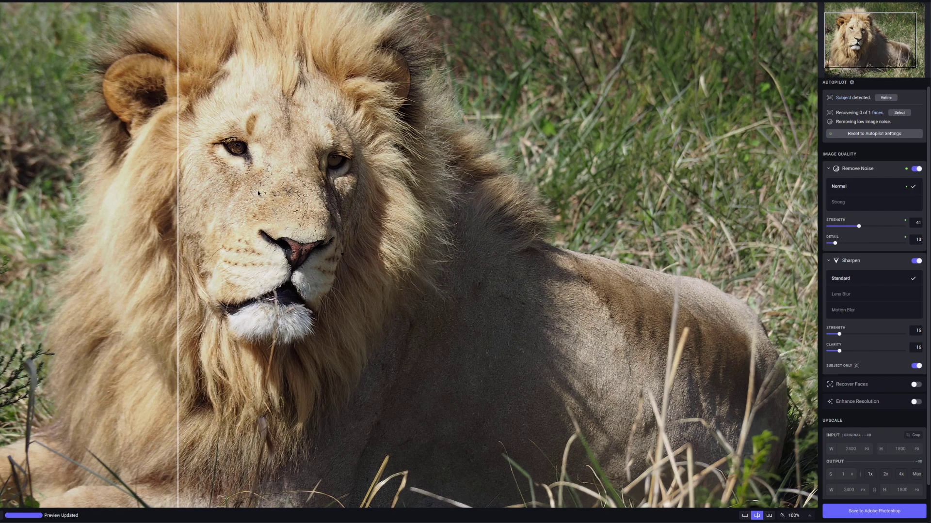
{"action": "mouse_move", "coordinate": [178, 199]}
{"action": "left_mouse_down"}
{"action": "mouse_move", "coordinate": [303, 200]}
{"action": "mouse_move", "coordinate": [187, 201]}
{"action": "left_mouse_up"}
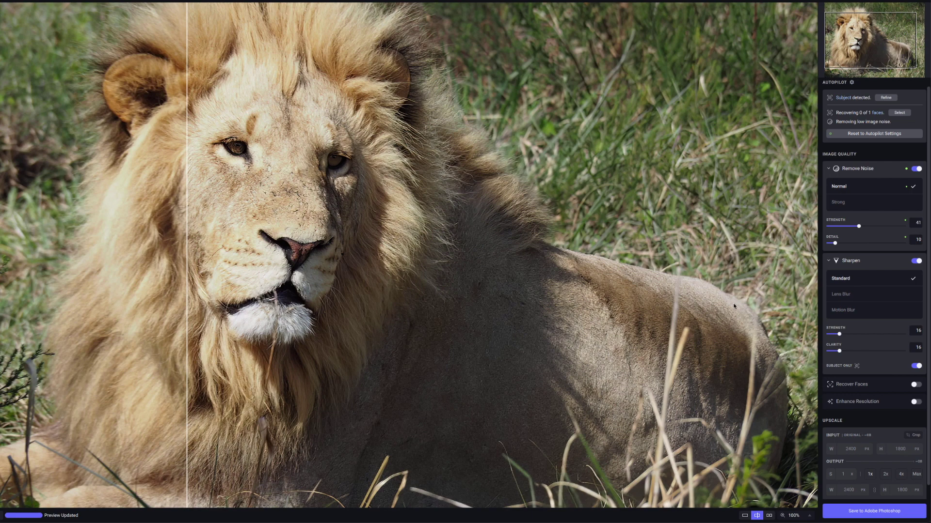
Try a gentler sharpening with strength 11 and clarity 10, and reset everything to the Autopilot settings.
{"action": "left_click_drag", "start_coordinate": [839, 334], "coordinate": [835, 352]}
{"action": "left_click_drag", "start_coordinate": [188, 138], "coordinate": [156, 146]}
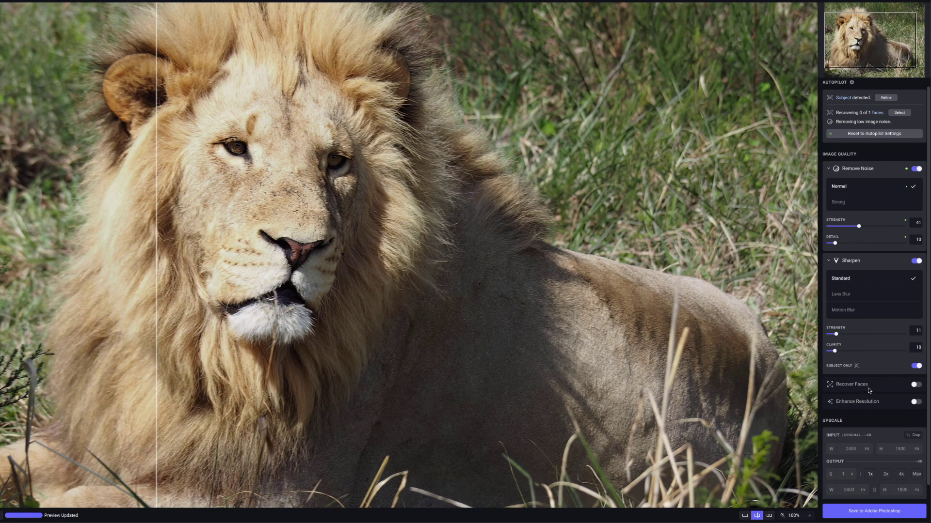
{"action": "left_click", "coordinate": [874, 135]}
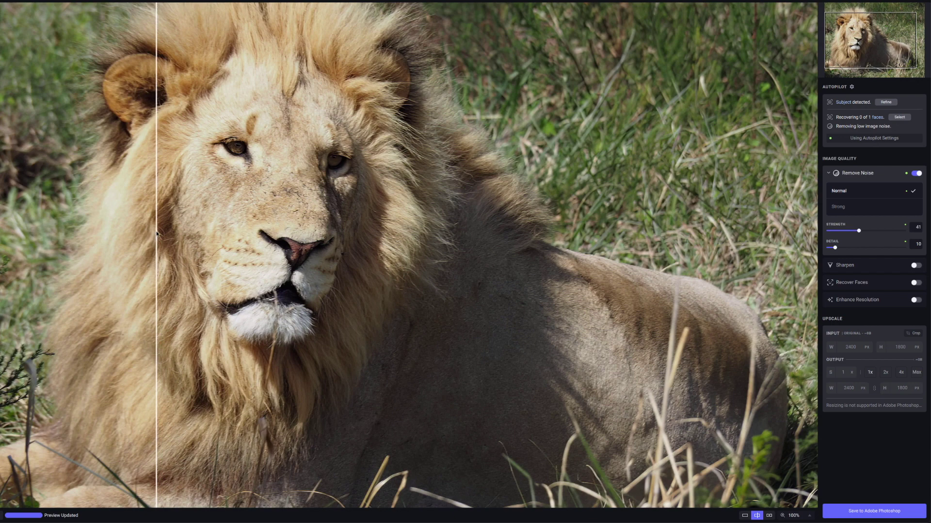
Compare the Autopilot result in split view, and try Recover Faces on the lion's face at strength 100.
{"action": "left_click_drag", "start_coordinate": [156, 235], "coordinate": [171, 247]}
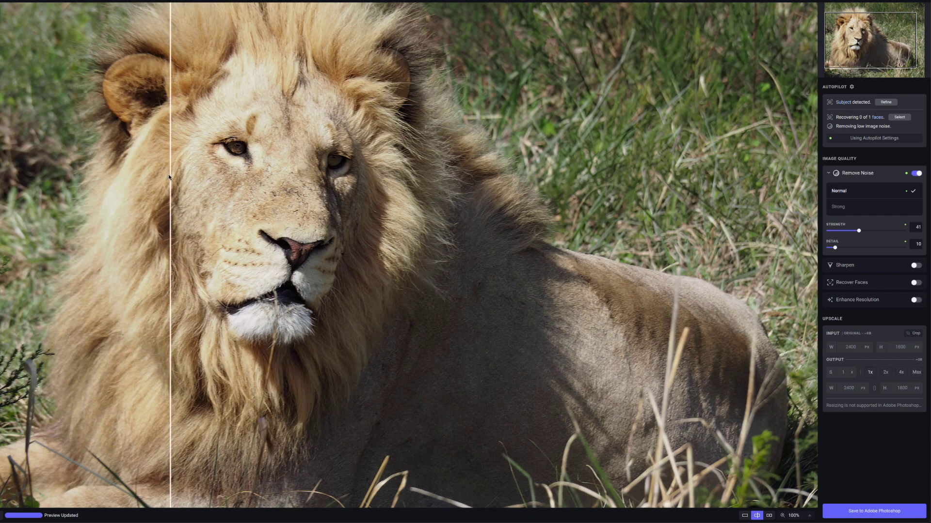
{"action": "mouse_move", "coordinate": [170, 175]}
{"action": "left_mouse_down"}
{"action": "mouse_move", "coordinate": [297, 182]}
{"action": "mouse_move", "coordinate": [182, 180]}
{"action": "left_mouse_up"}
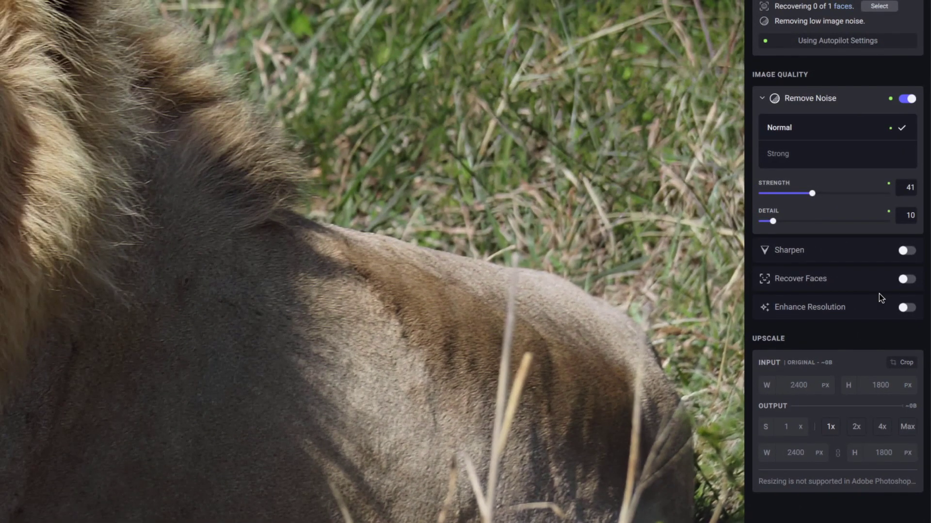
{"action": "left_click", "coordinate": [817, 283]}
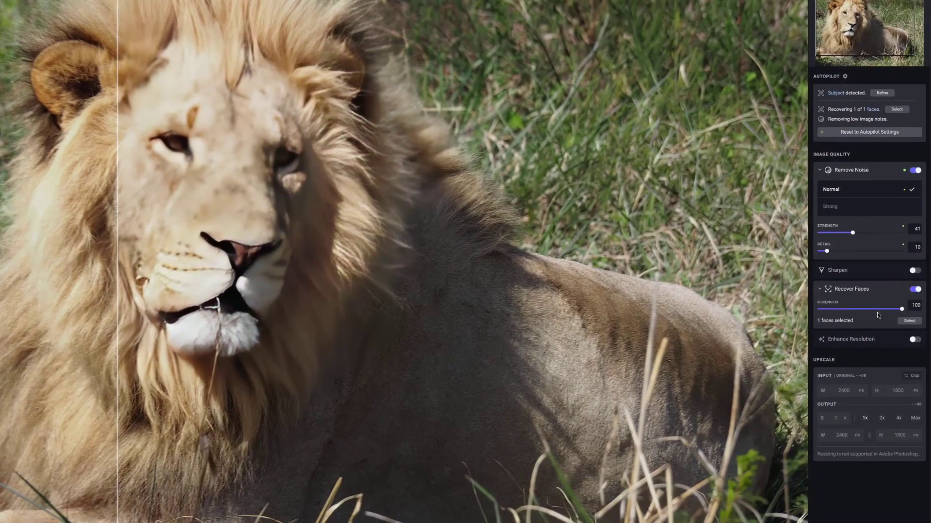
{"action": "left_click", "coordinate": [914, 289]}
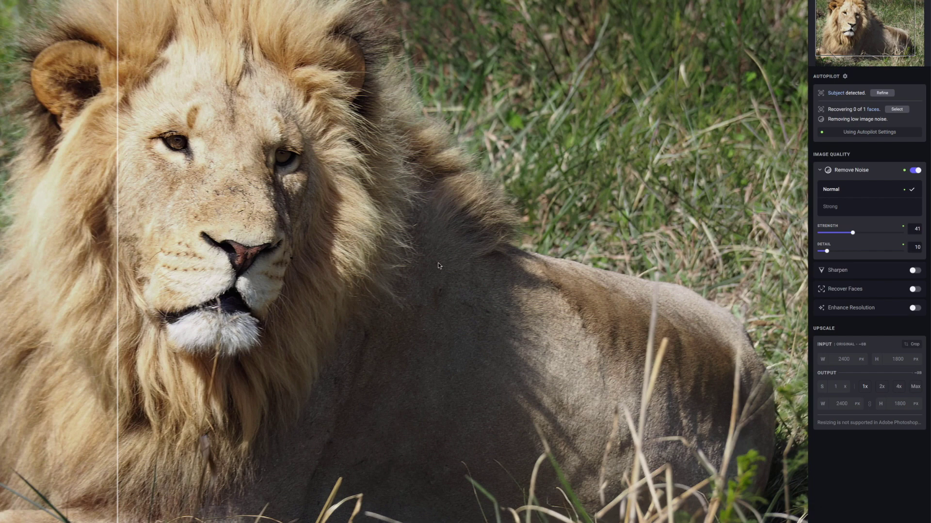
Check the denoised lion once more against the original and save the result back to Photoshop.
{"action": "left_click_drag", "start_coordinate": [118, 304], "coordinate": [140, 304]}
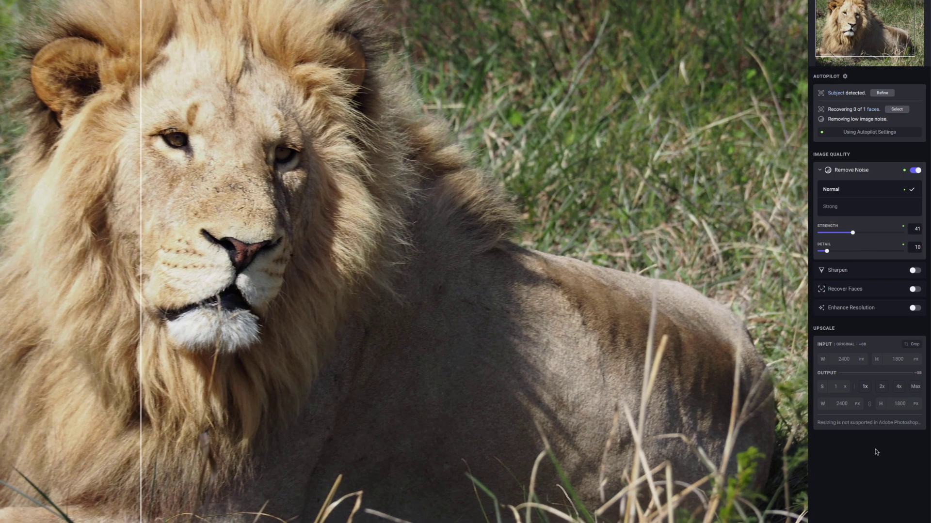
{"action": "left_click", "coordinate": [863, 506]}
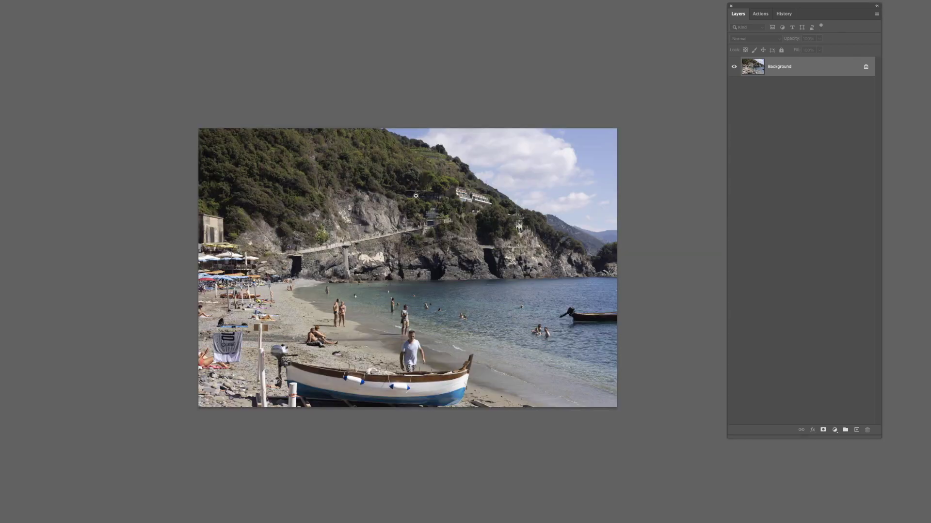
Switch to the standalone Topaz Photo AI application and open the file BeachImage copy.jpg.
{"action": "left_click", "coordinate": [436, 196]}
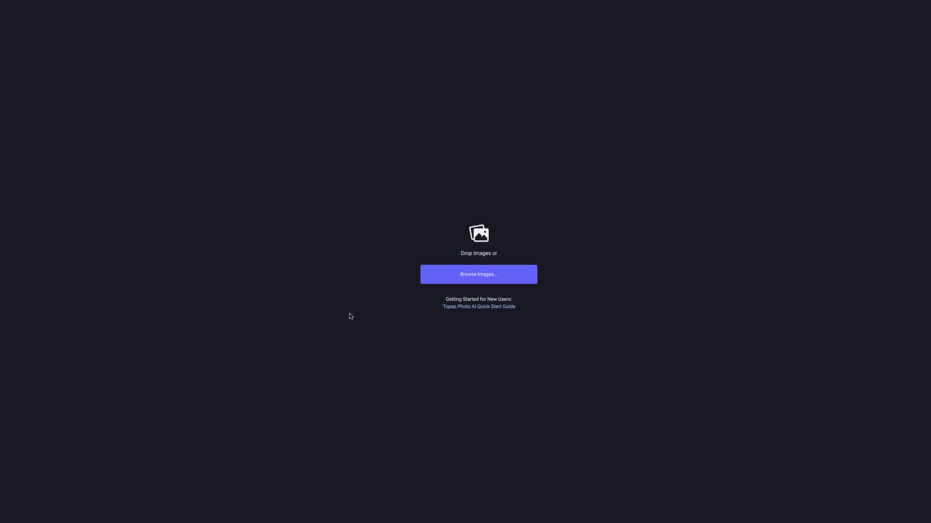
{"action": "left_click", "coordinate": [505, 276]}
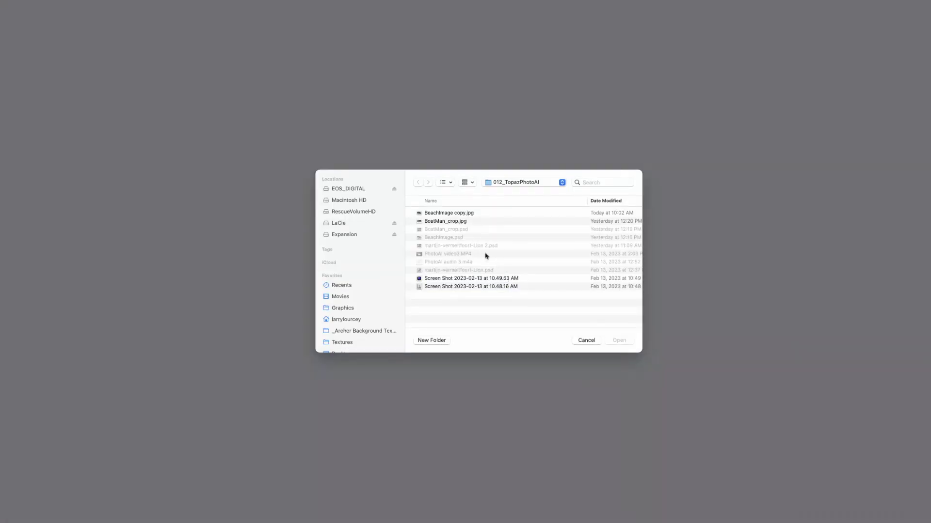
{"action": "double_click", "coordinate": [460, 217]}
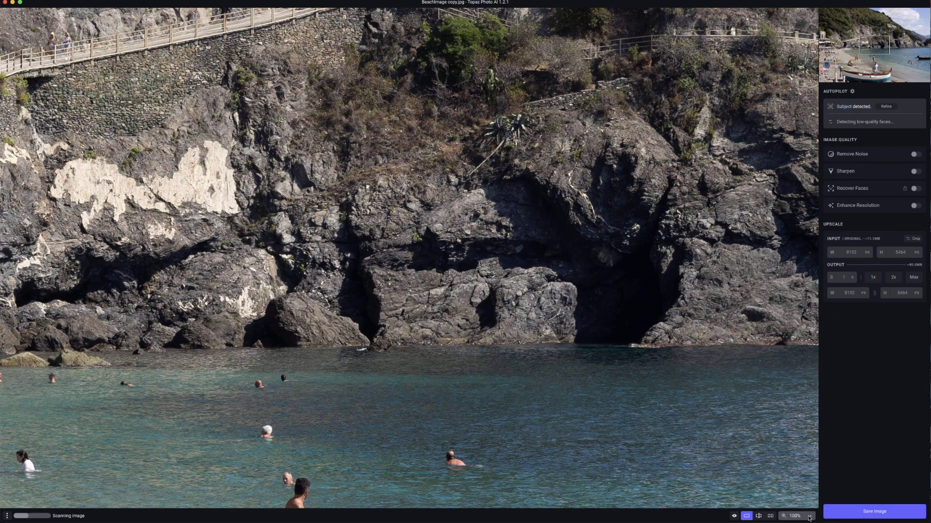
Crop the beach photo at its original ratio to the man in the white shirt and the boat in front of him.
{"action": "left_click", "coordinate": [794, 516]}
{"action": "left_click", "coordinate": [798, 445]}
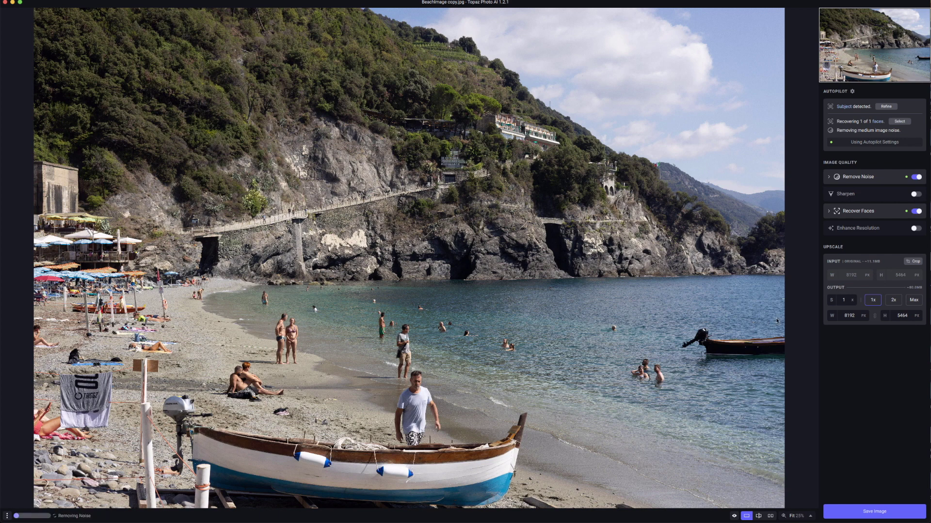
{"action": "left_click", "coordinate": [915, 263]}
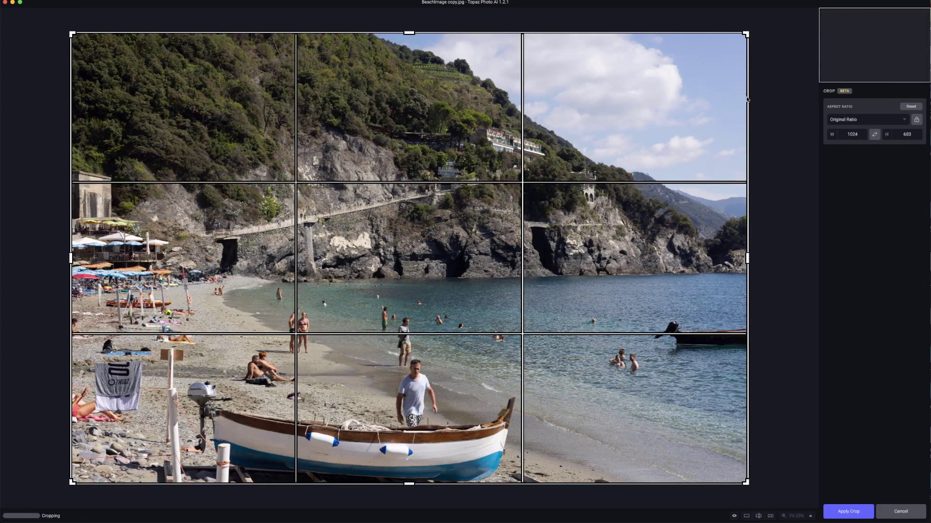
{"action": "left_click_drag", "start_coordinate": [747, 35], "coordinate": [612, 139]}
{"action": "left_click_drag", "start_coordinate": [574, 184], "coordinate": [639, 55]}
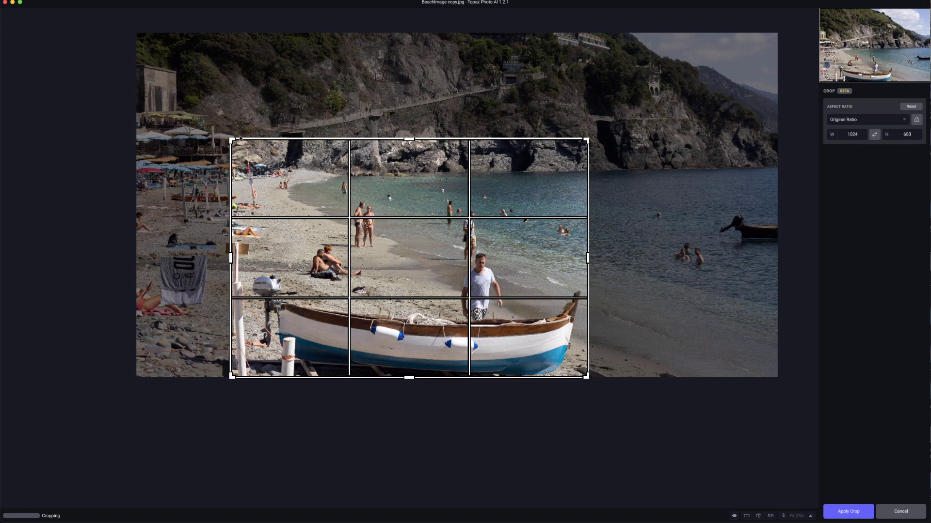
{"action": "left_click_drag", "start_coordinate": [231, 141], "coordinate": [253, 150]}
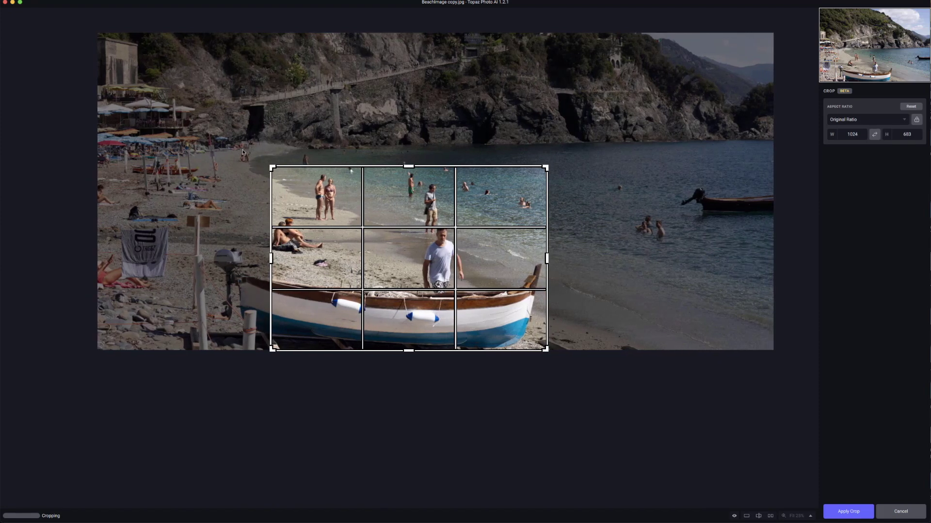
{"action": "left_click_drag", "start_coordinate": [455, 280], "coordinate": [482, 275]}
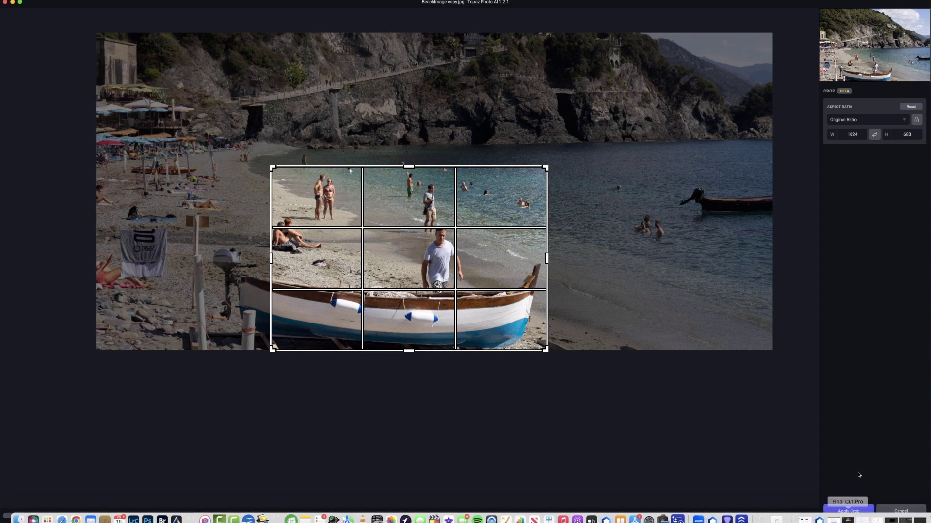
{"action": "left_click", "coordinate": [853, 512]}
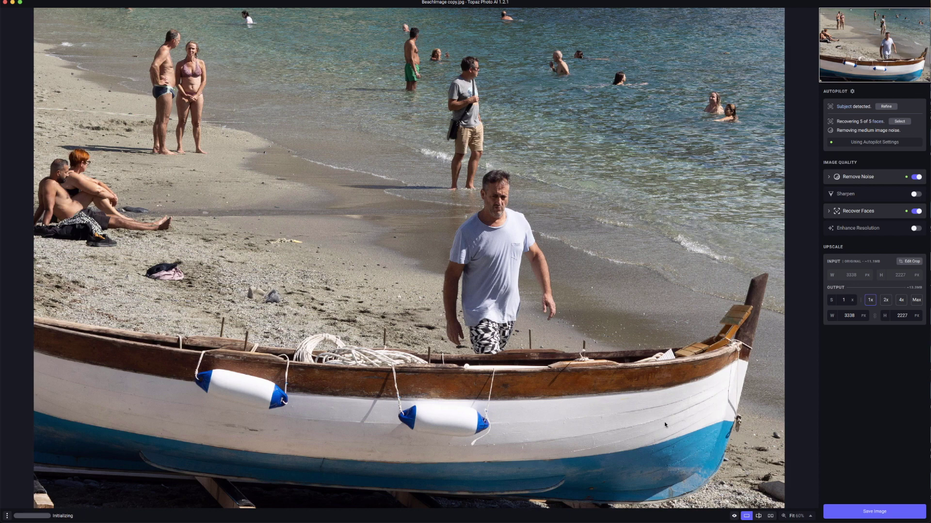
Show the cropped photo in split view with most of it as the original, and set the upscale output to 4x.
{"action": "left_click", "coordinate": [759, 516]}
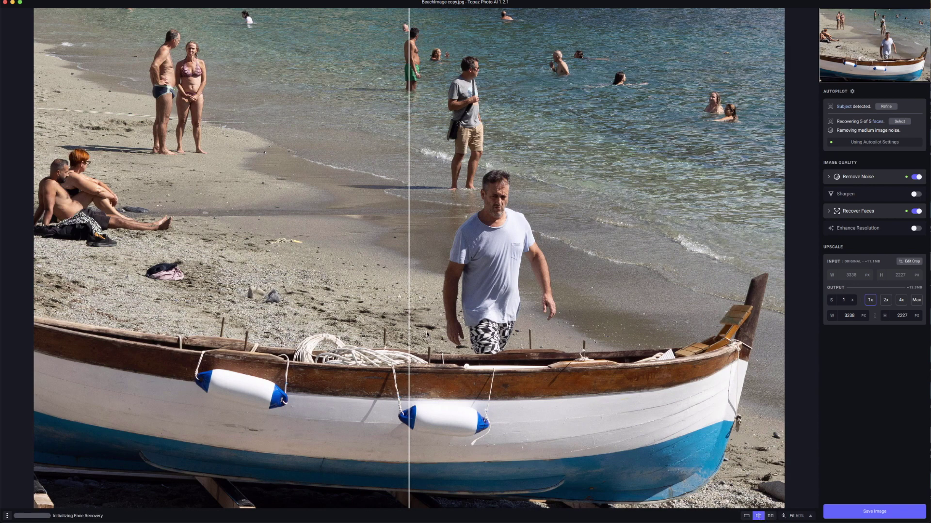
{"action": "left_click_drag", "start_coordinate": [411, 329], "coordinate": [654, 329]}
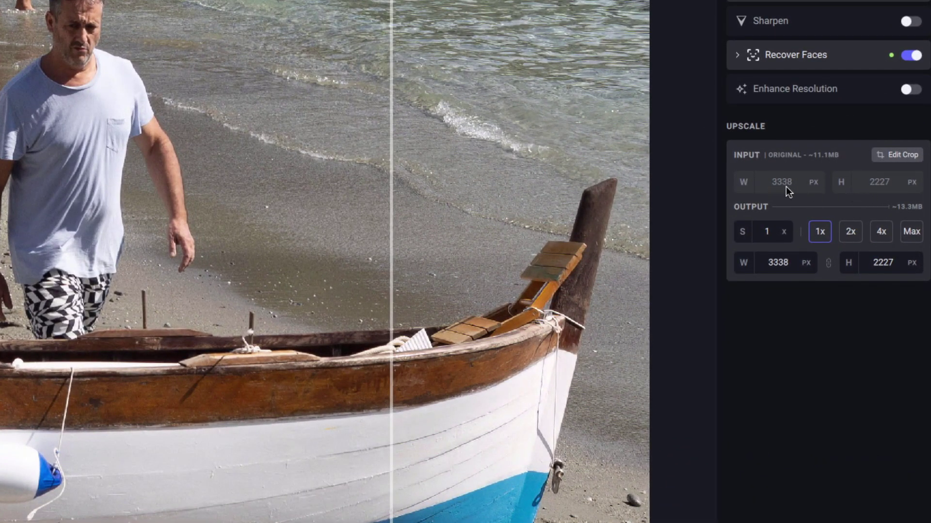
{"action": "left_click", "coordinate": [882, 233]}
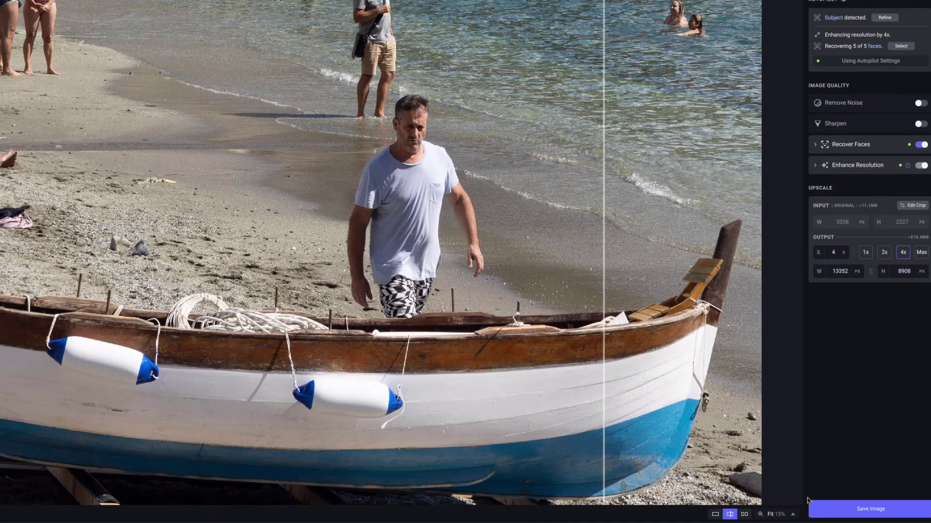
Inspect the man's face and shirt at 100% zoom in the upscaled preview.
{"action": "left_click", "coordinate": [775, 514]}
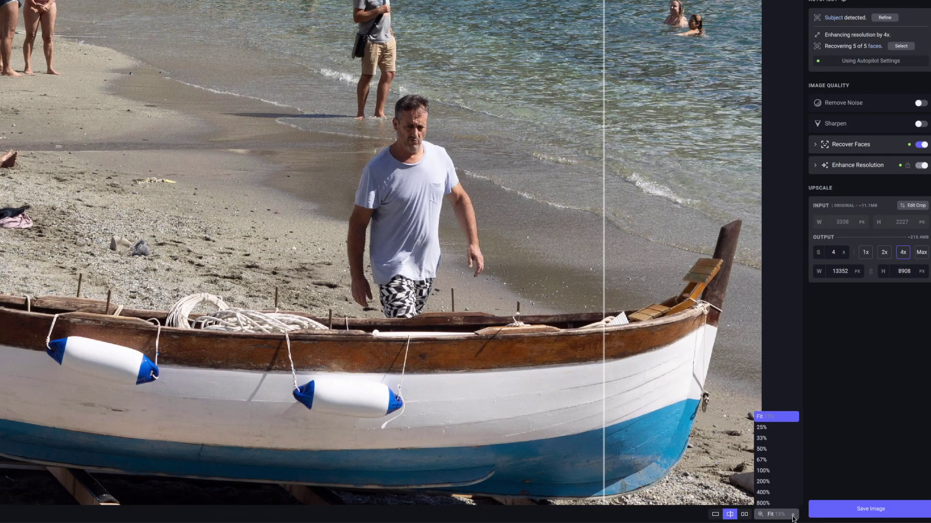
{"action": "left_click", "coordinate": [780, 471]}
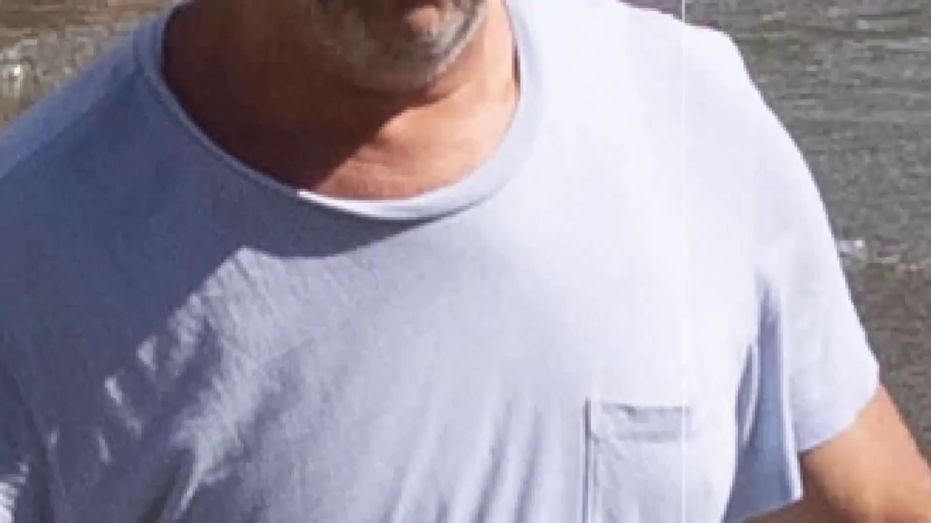
{"action": "scroll", "coordinate": [455, 507], "scroll_direction": "down", "scroll_amount": 2}
{"action": "scroll", "coordinate": [468, 450], "scroll_direction": "up", "scroll_amount": 2}
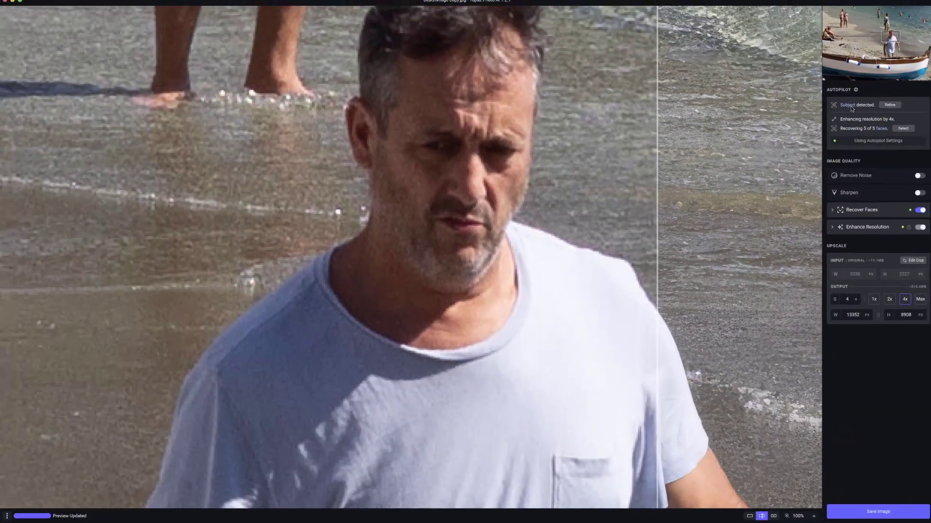
Review the Autopilot findings and expand the Recover Faces and Enhance Resolution settings.
{"action": "mouse_move", "coordinate": [850, 107]}
{"action": "mouse_move", "coordinate": [880, 132]}
{"action": "left_click", "coordinate": [831, 213]}
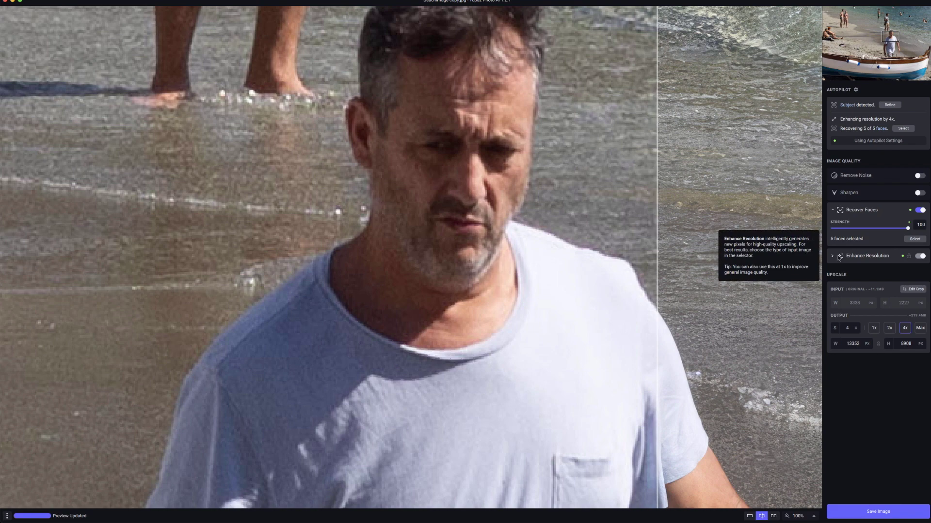
{"action": "left_click", "coordinate": [832, 256]}
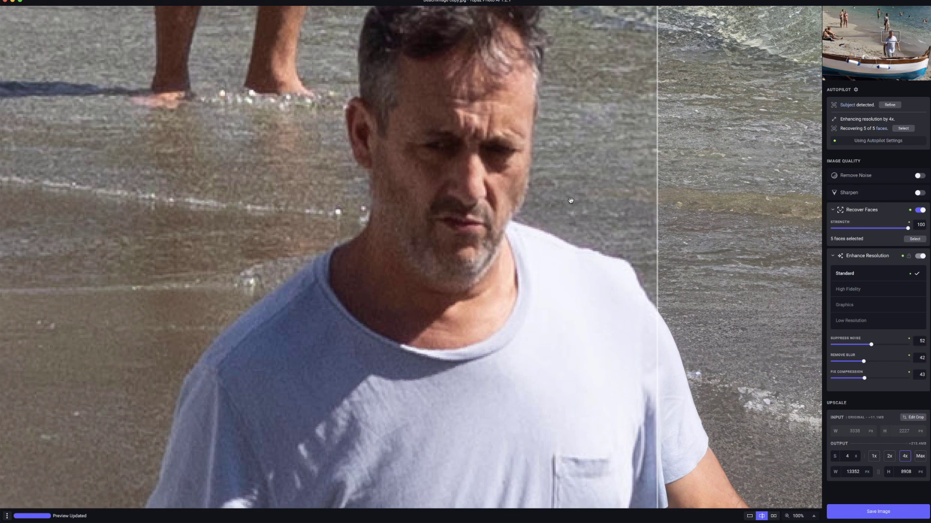
Compare the original with the 4x result across the water and the man's shoulder, moving the split divider to the edge of his face.
{"action": "scroll", "coordinate": [572, 201], "scroll_direction": "down", "scroll_amount": 3}
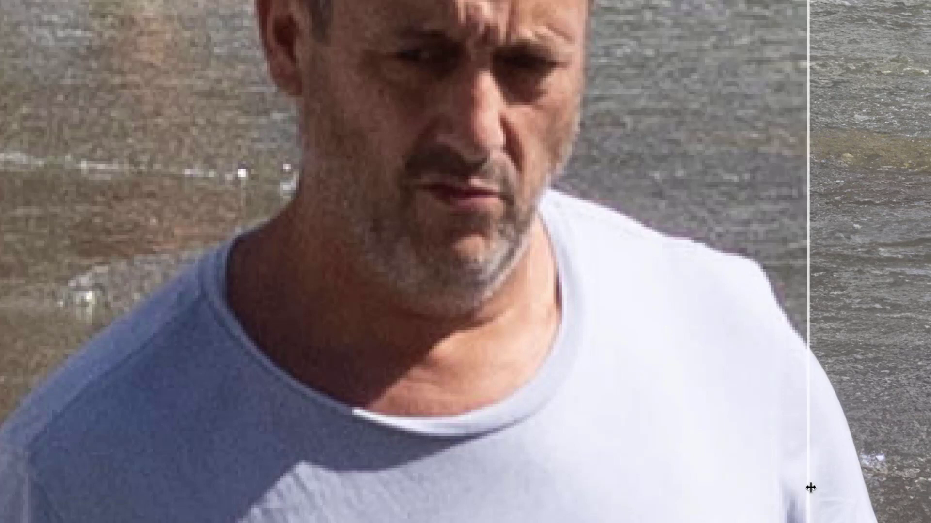
{"action": "left_click_drag", "start_coordinate": [809, 488], "coordinate": [755, 485]}
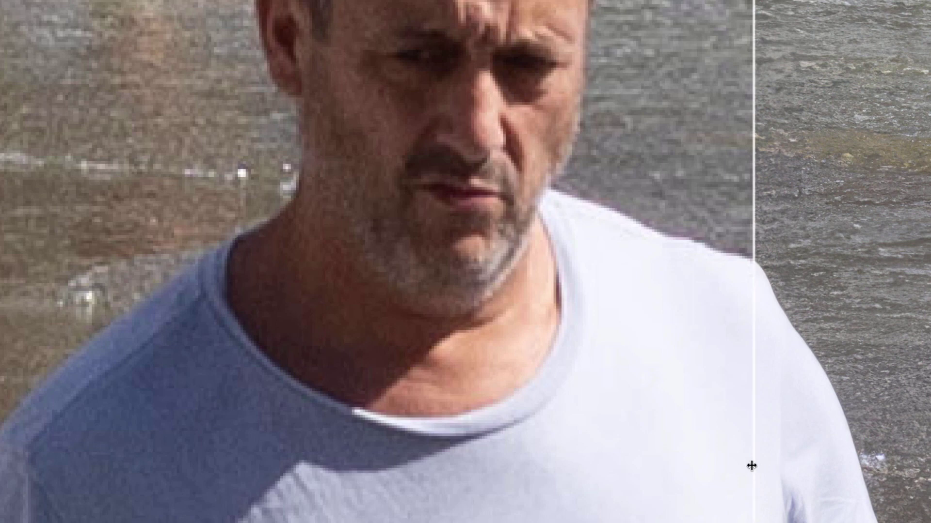
{"action": "left_click_drag", "start_coordinate": [752, 459], "coordinate": [727, 461]}
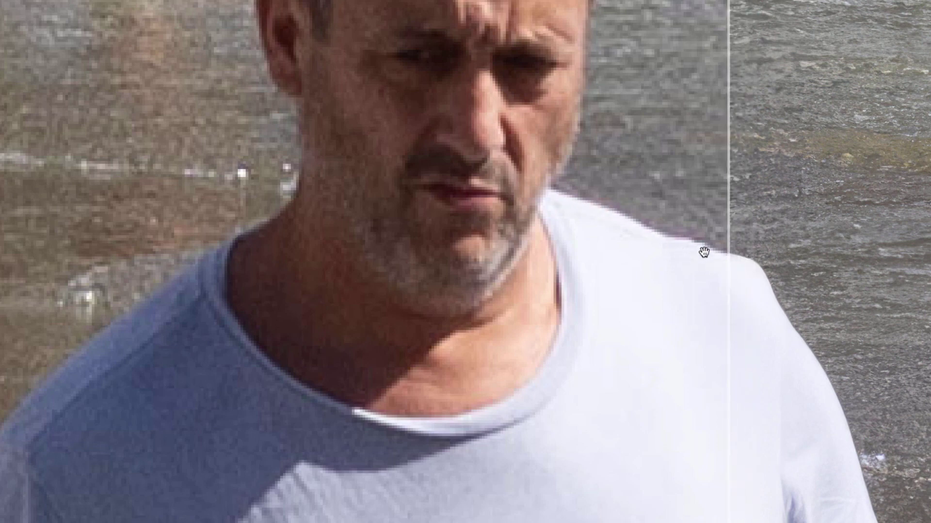
{"action": "left_click_drag", "start_coordinate": [728, 281], "coordinate": [578, 277]}
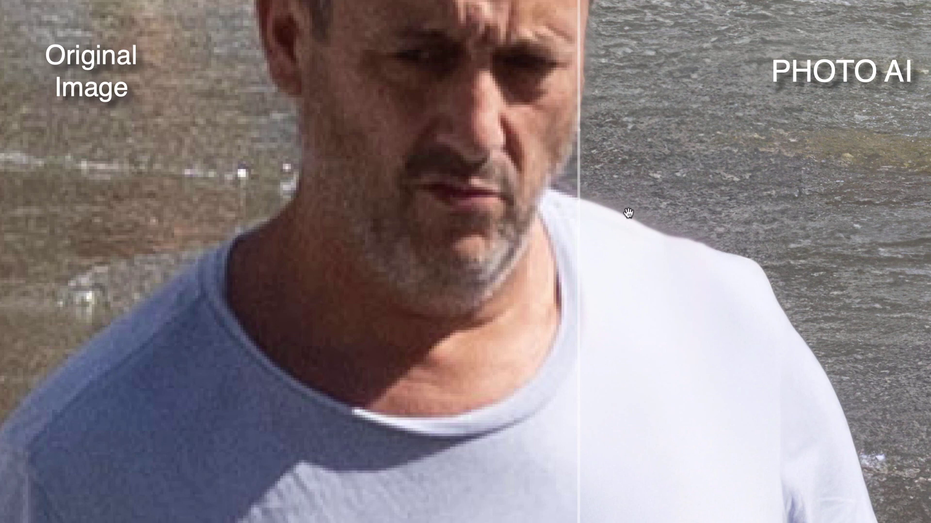